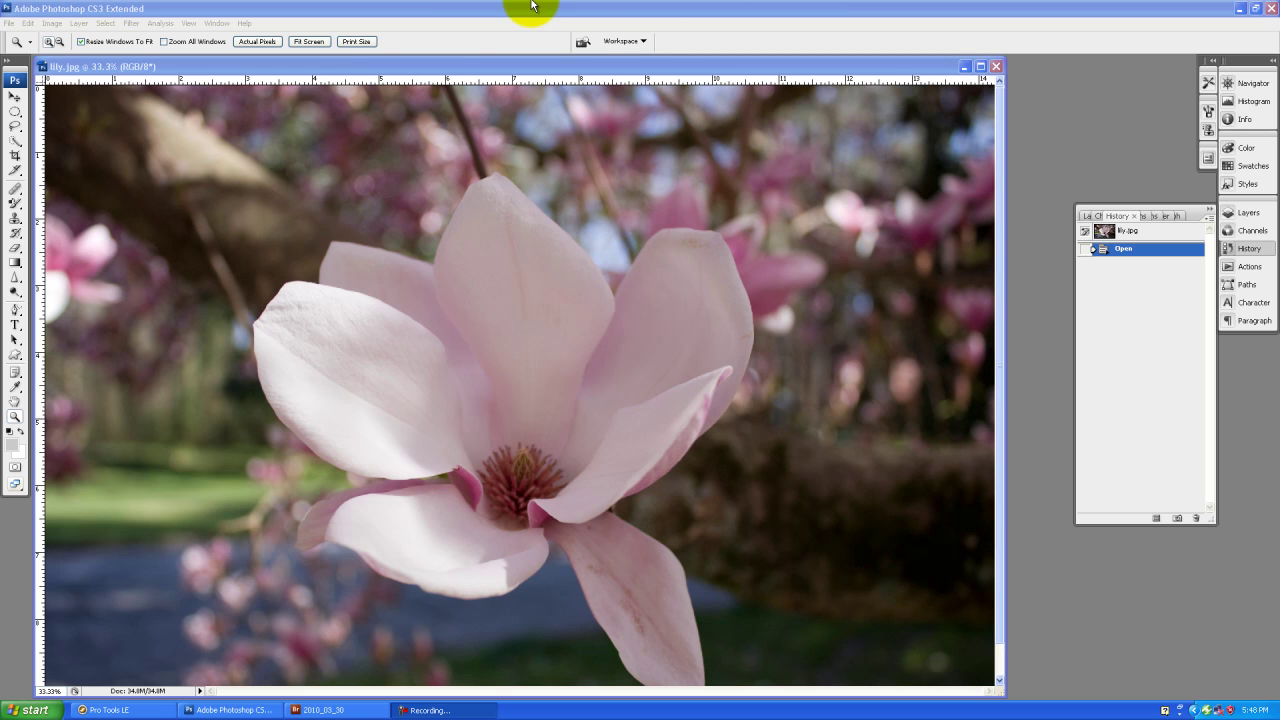
# Activate the Photoshop window showing the magnolia photo lily.jpg at 33.3%.
pyautogui.click(423, 65)
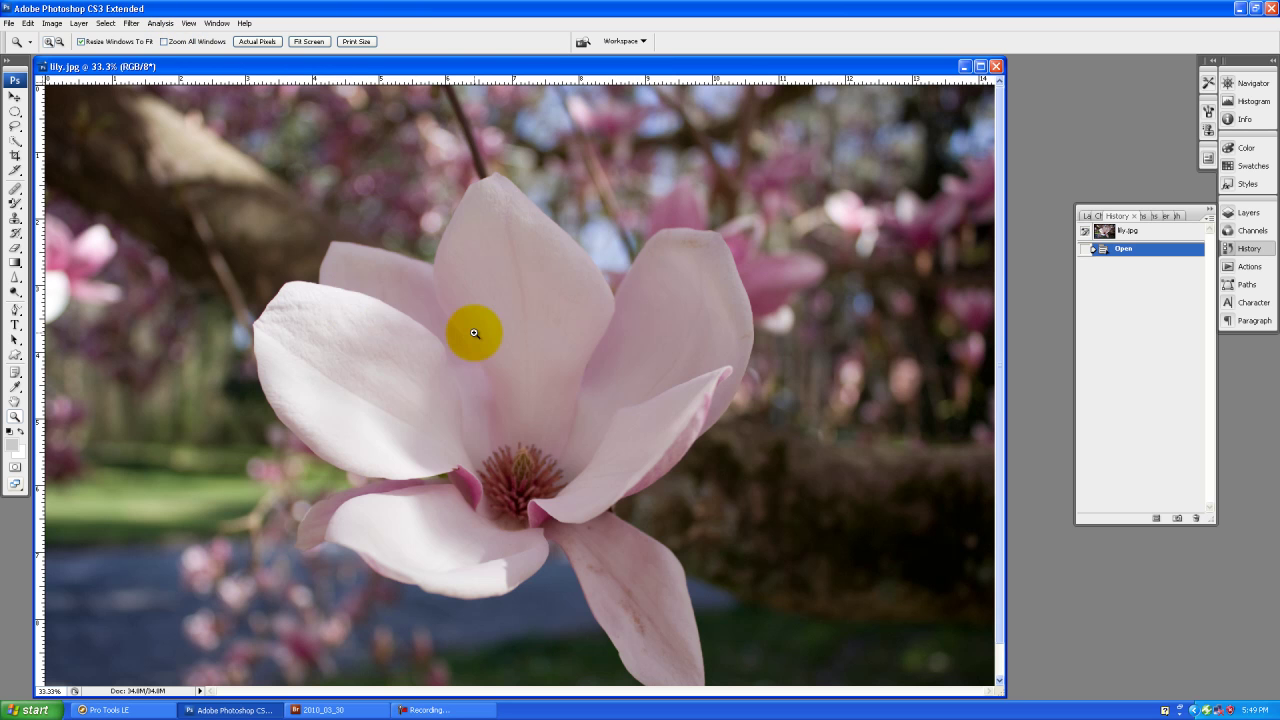
# Open the Filter > Sharpen > Unsharp Mask dialog for lily.jpg.
pyautogui.click(131, 26)
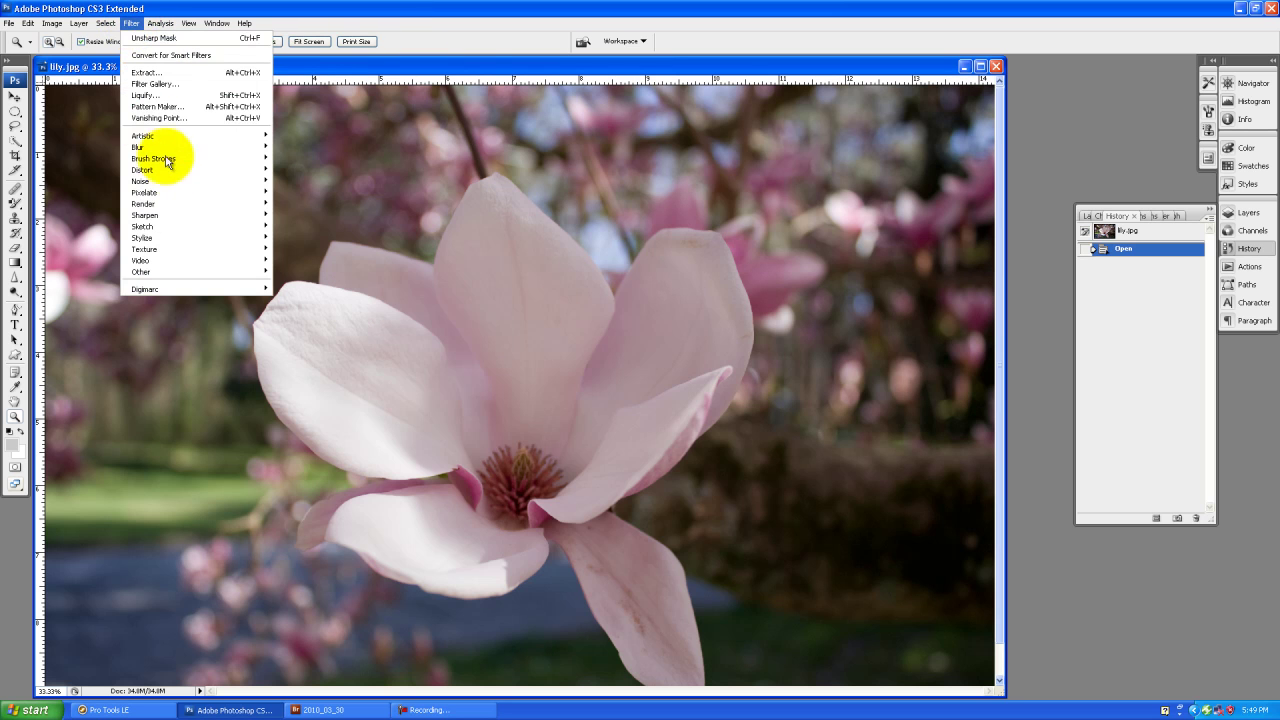
pyautogui.moveTo(215, 216)
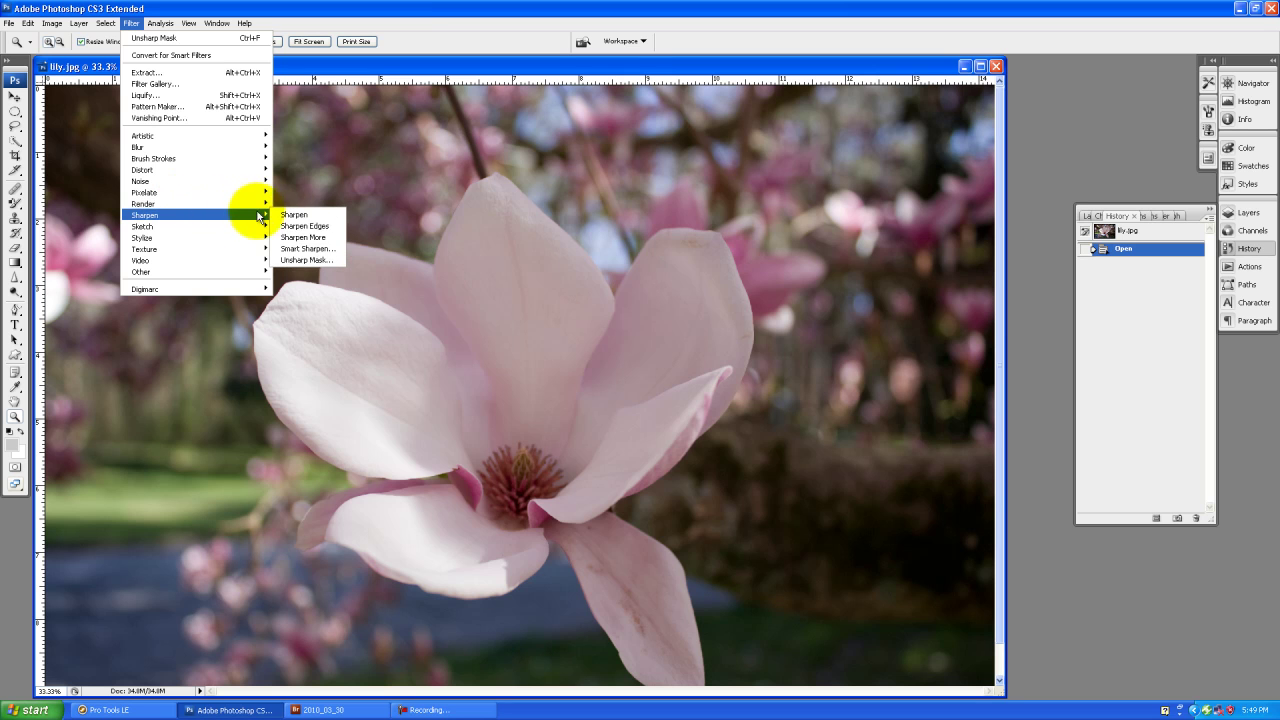
pyautogui.click(307, 261)
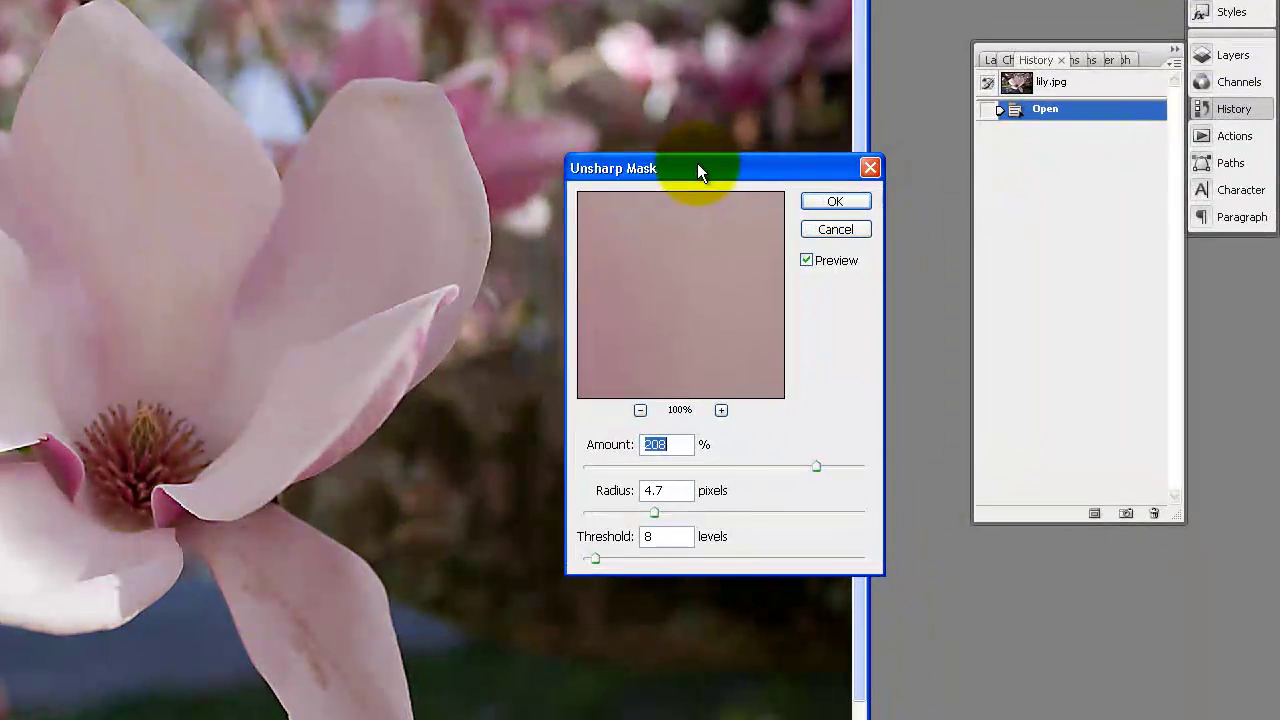
# Move the Unsharp Mask dialog aside and preview Amount 500%, Radius 86.7 pixels, Threshold 0.
pyautogui.moveTo(697, 165); pyautogui.dragTo(621, 66)
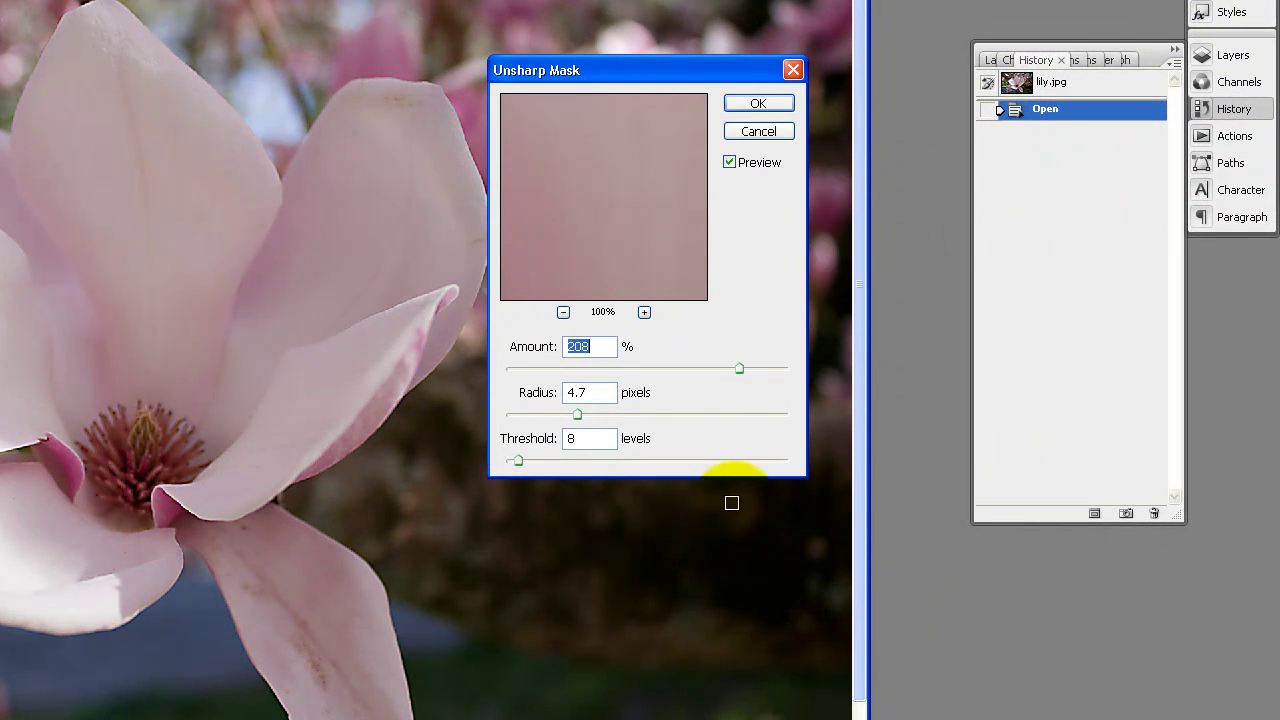
pyautogui.moveTo(741, 369); pyautogui.dragTo(706, 368)
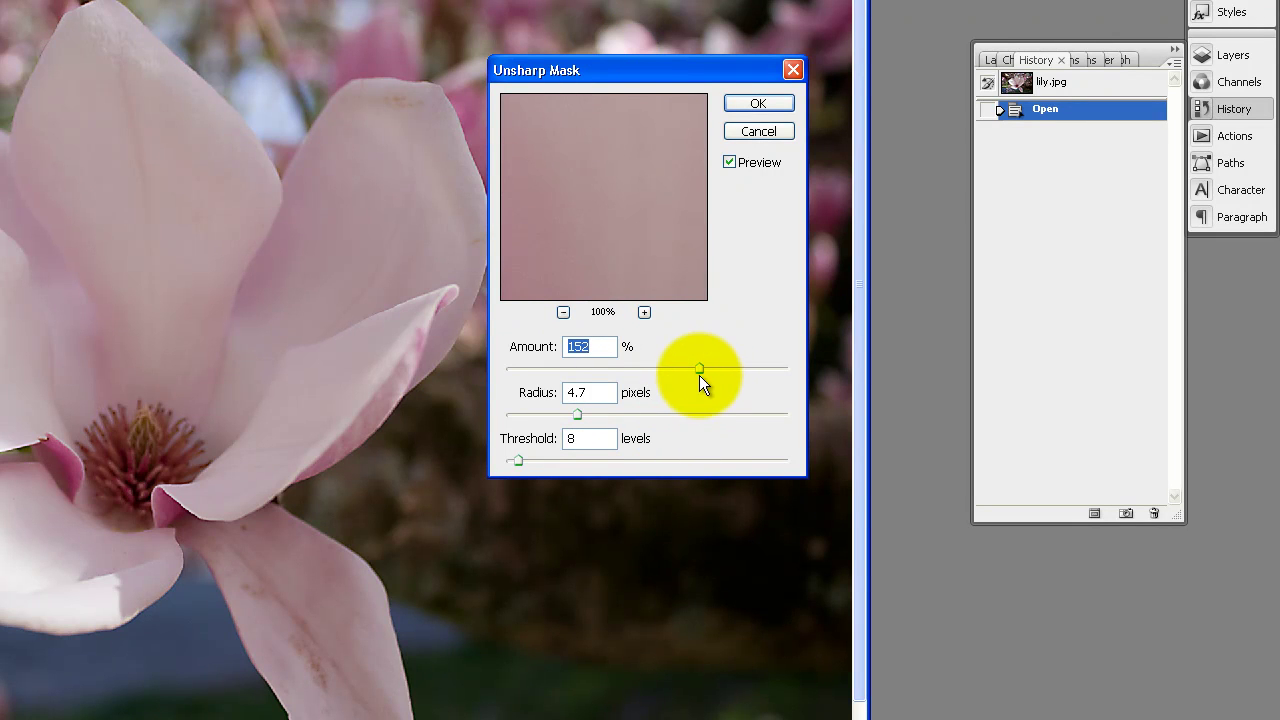
pyautogui.moveTo(697, 368); pyautogui.dragTo(792, 369)
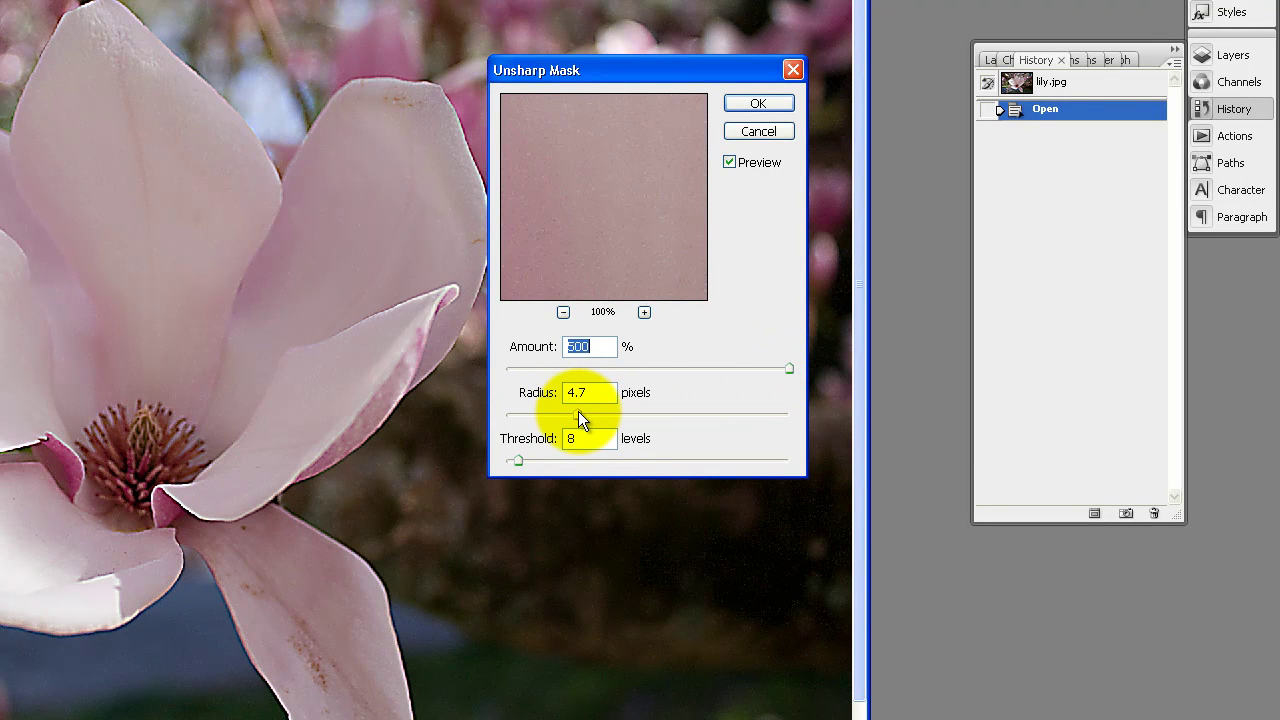
pyautogui.moveTo(578, 415); pyautogui.dragTo(739, 415)
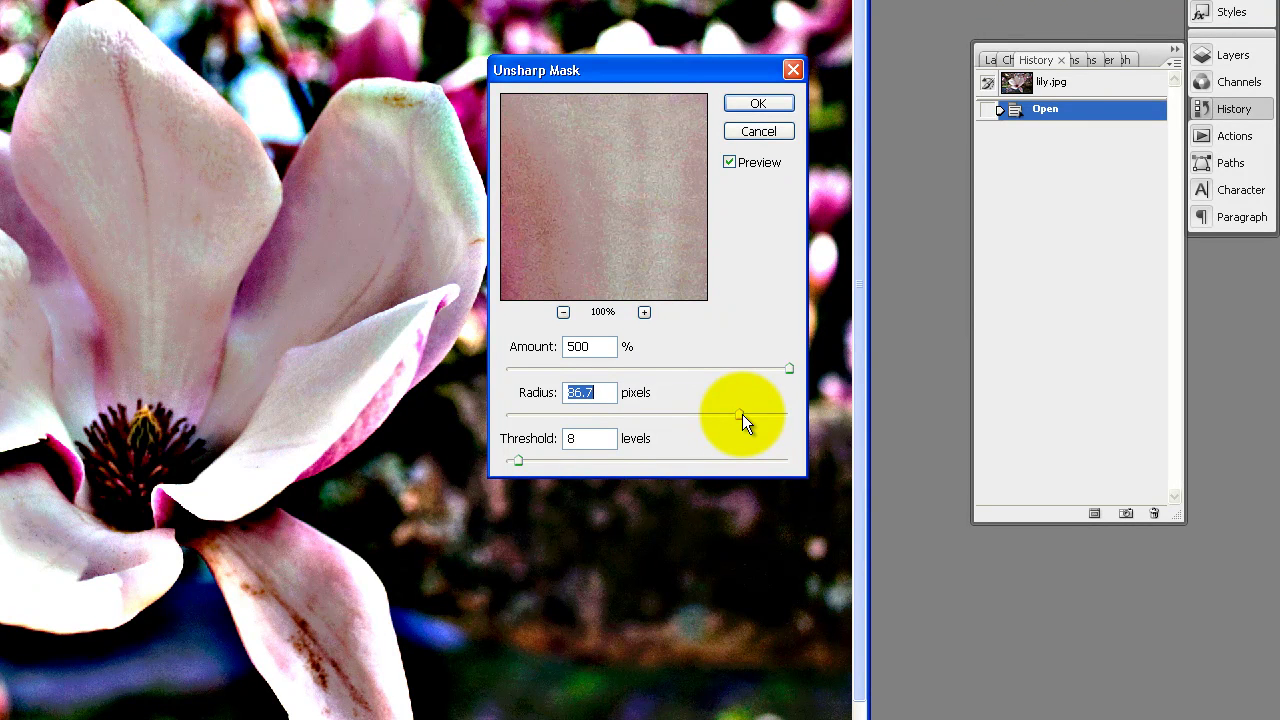
pyautogui.moveTo(519, 460); pyautogui.dragTo(701, 462)
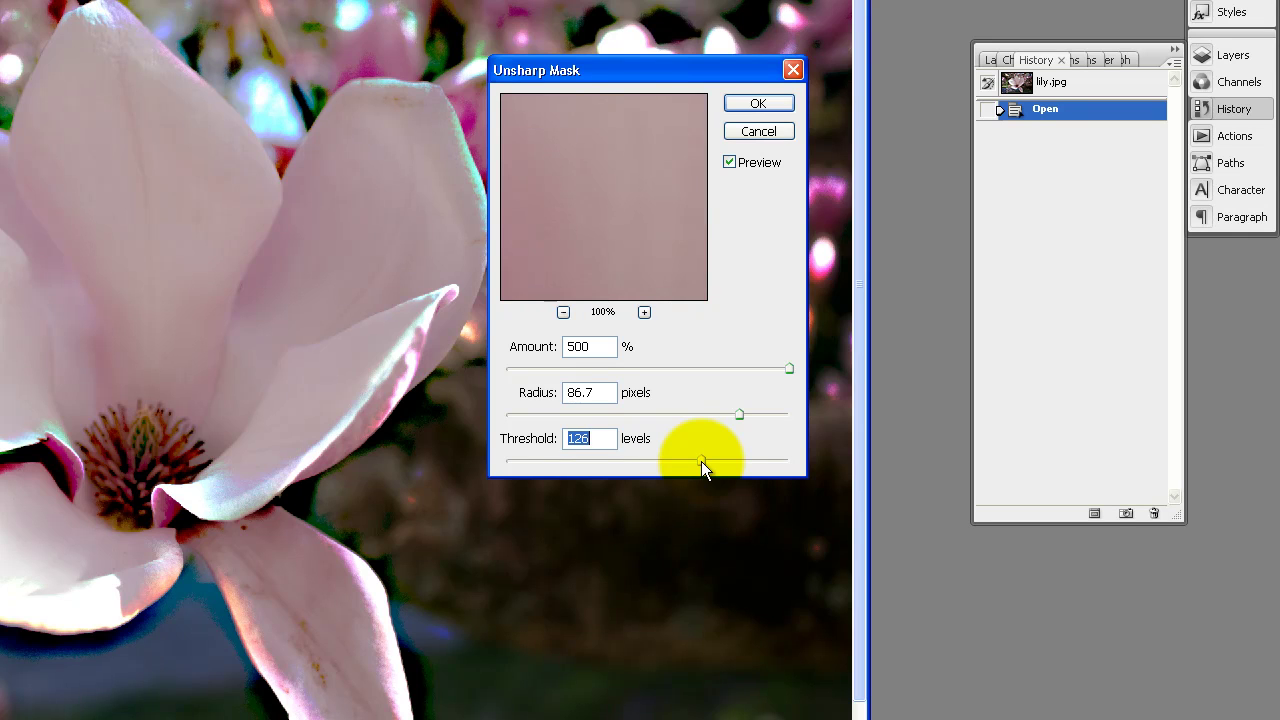
pyautogui.moveTo(701, 461); pyautogui.dragTo(498, 465)
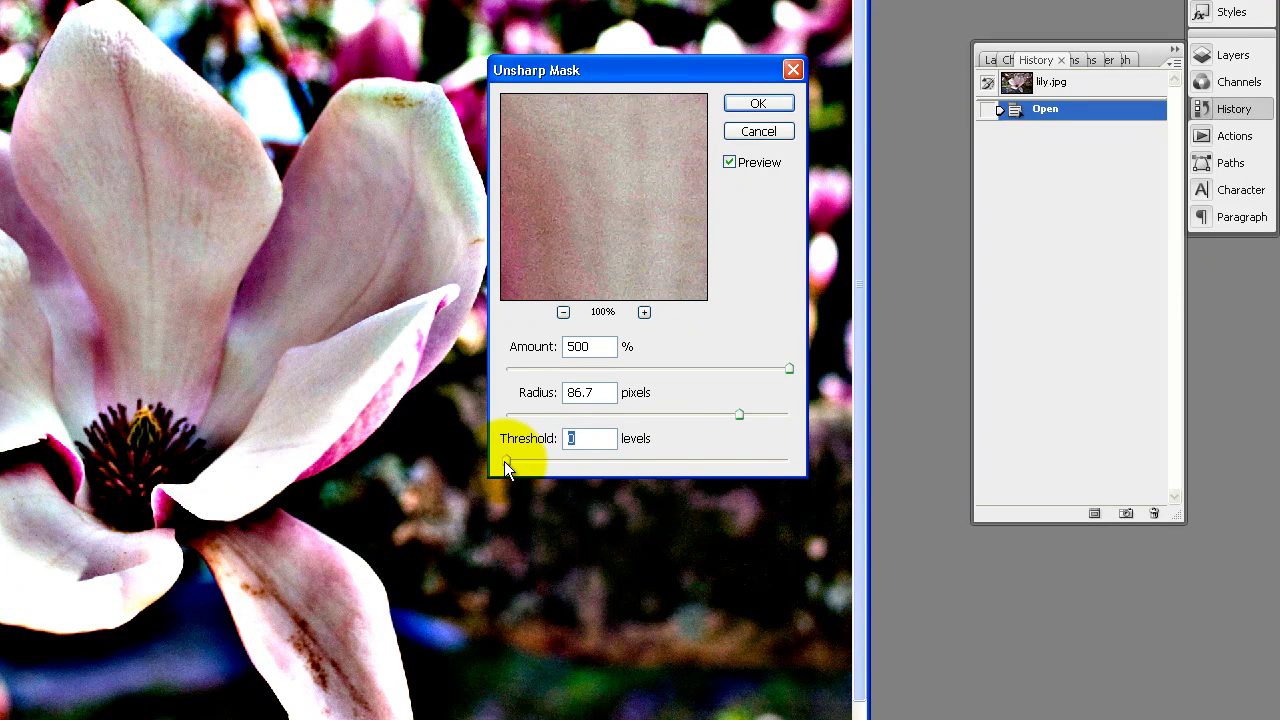
# Dial back to Amount 263%, Radius 5.5 pixels, Threshold 10, compare the preview, and apply.
pyautogui.moveTo(504, 461); pyautogui.dragTo(530, 462)
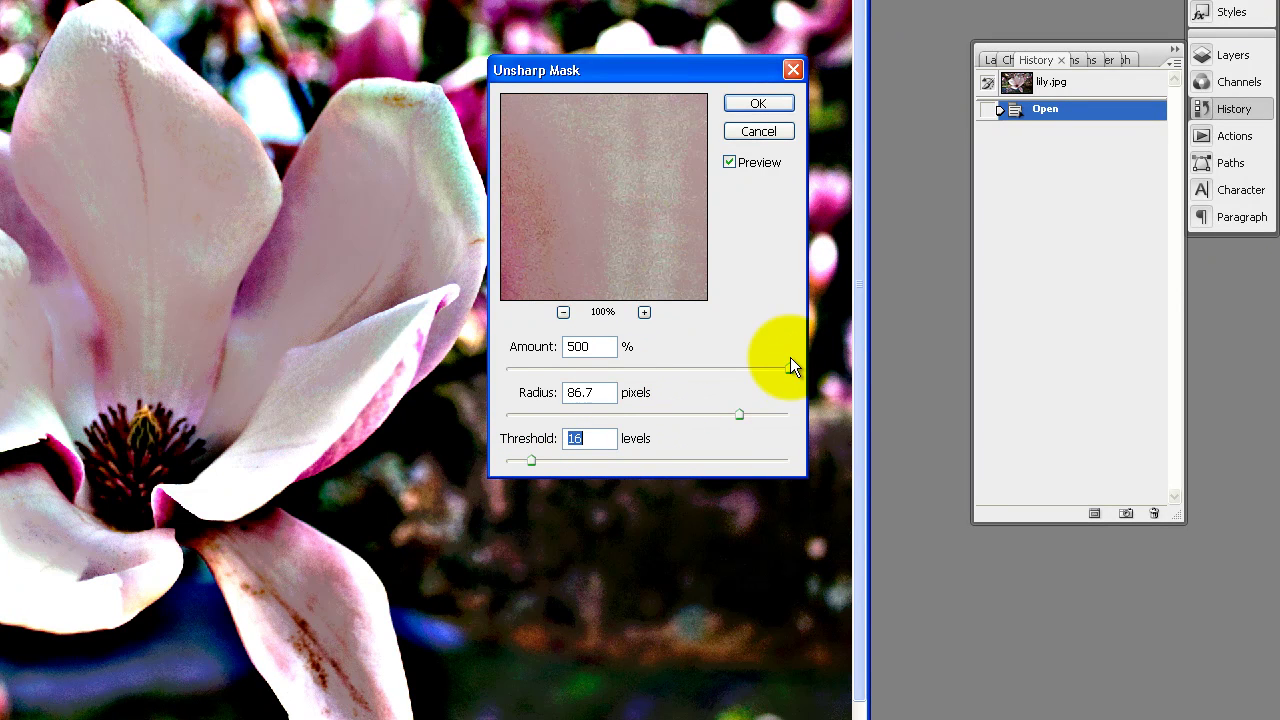
pyautogui.moveTo(788, 368); pyautogui.dragTo(704, 368)
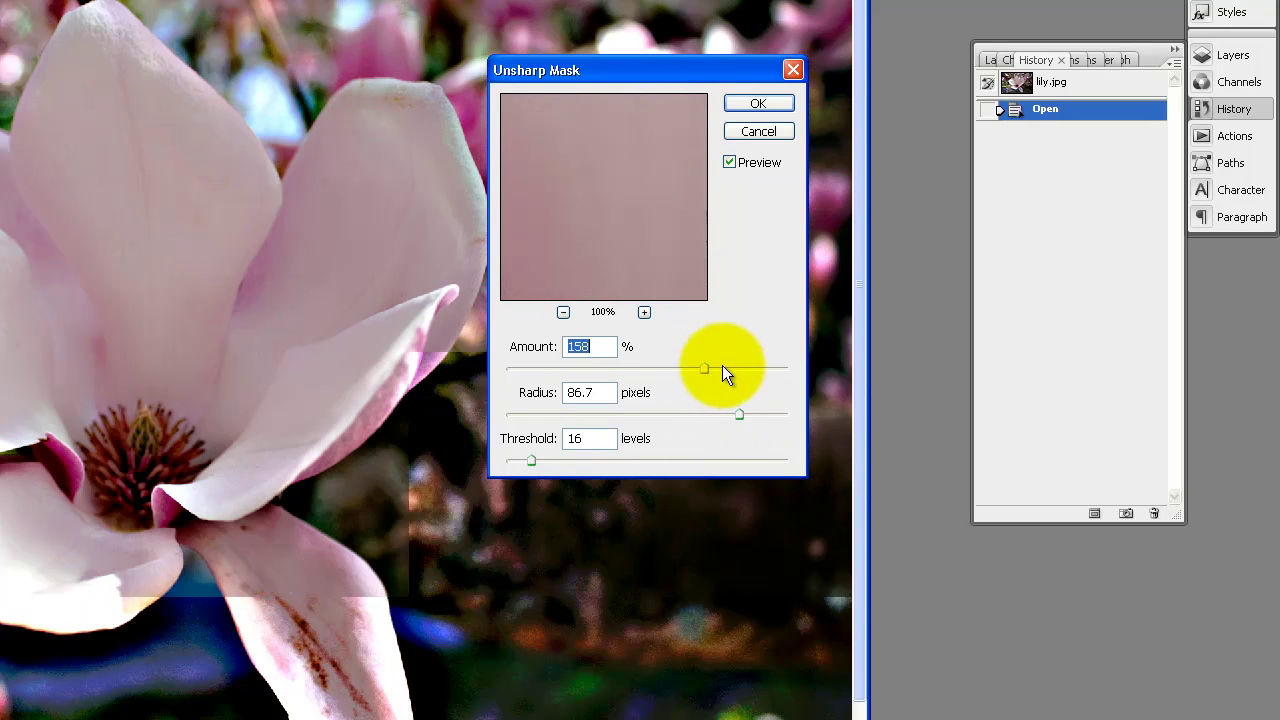
pyautogui.moveTo(739, 413); pyautogui.dragTo(537, 413)
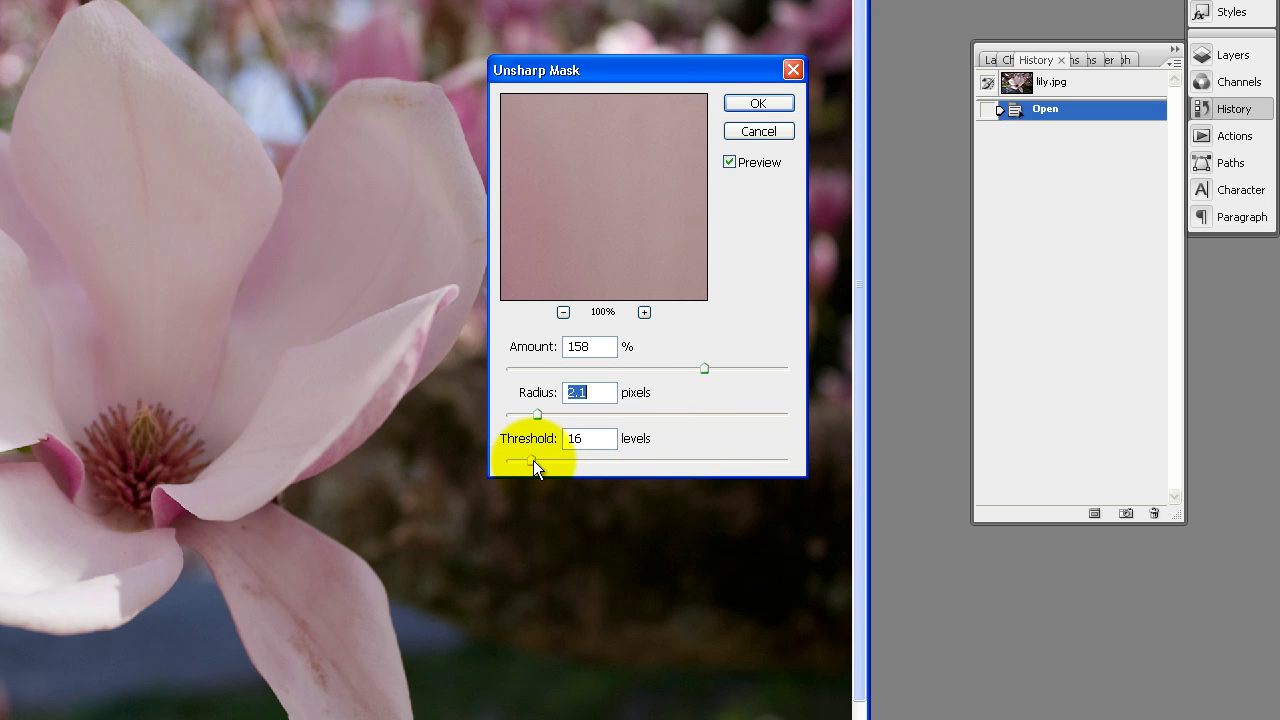
pyautogui.moveTo(531, 461); pyautogui.dragTo(522, 461)
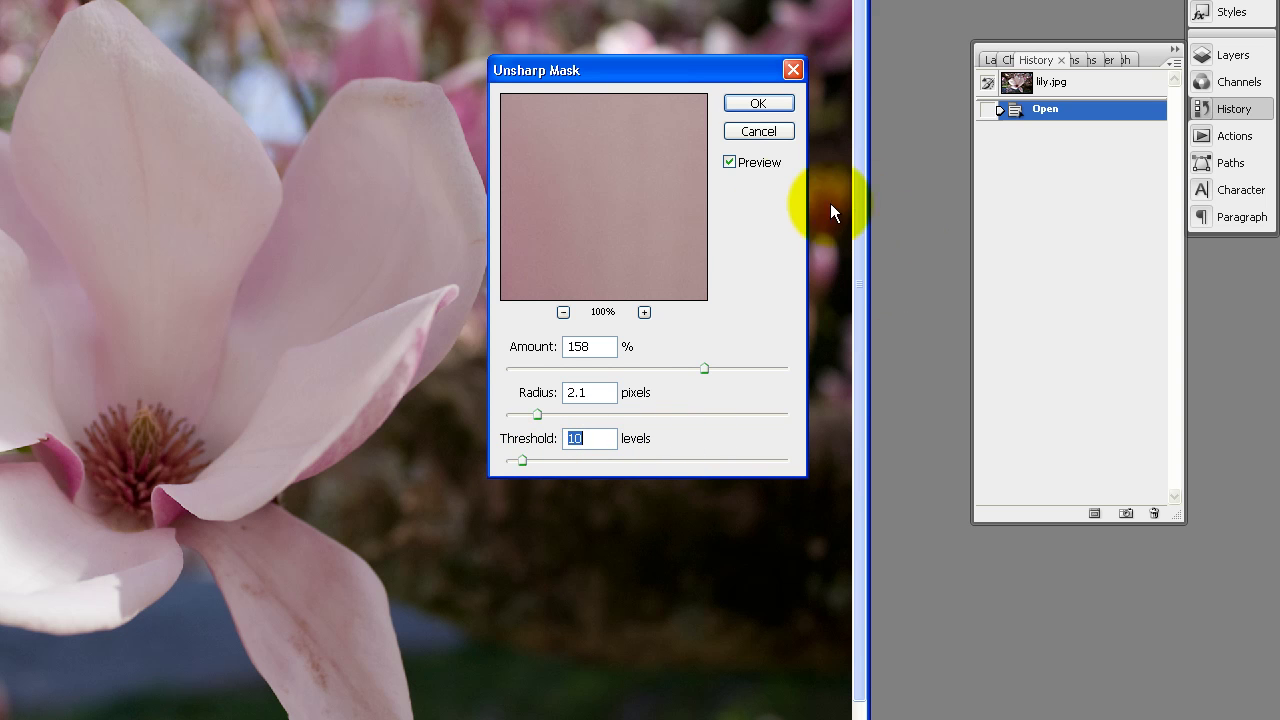
pyautogui.click(731, 163)
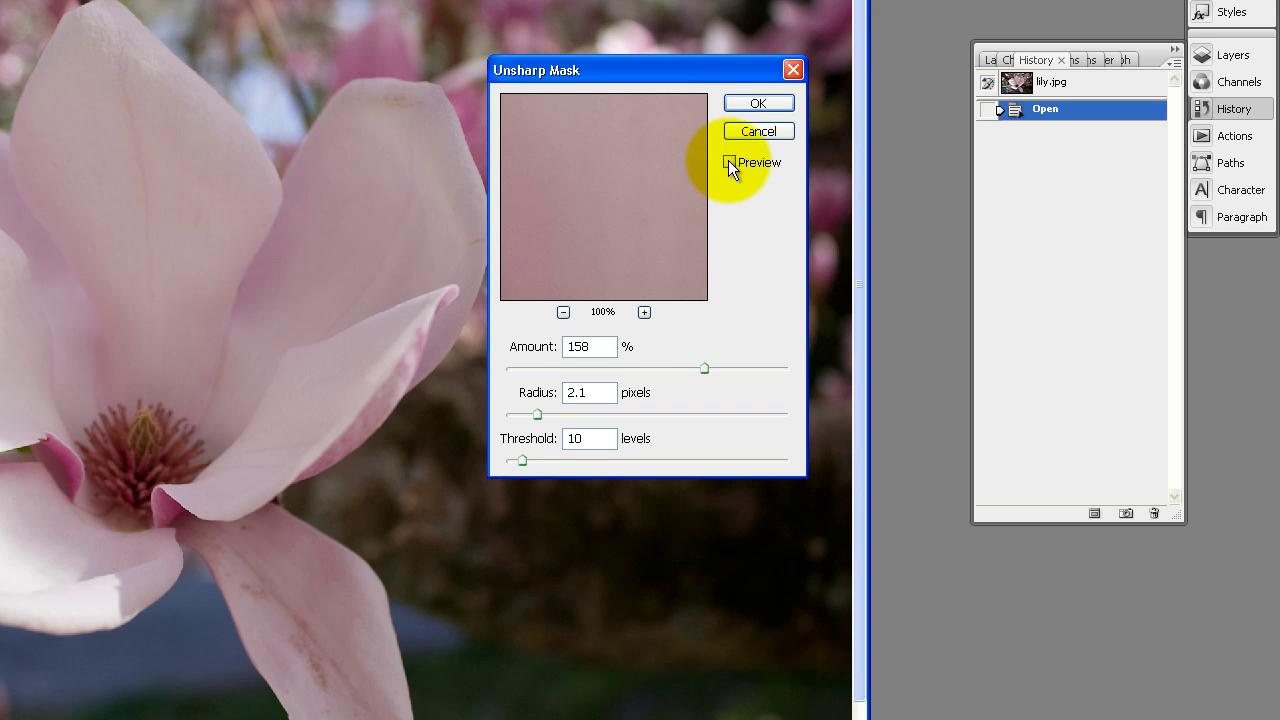
pyautogui.click(729, 162)
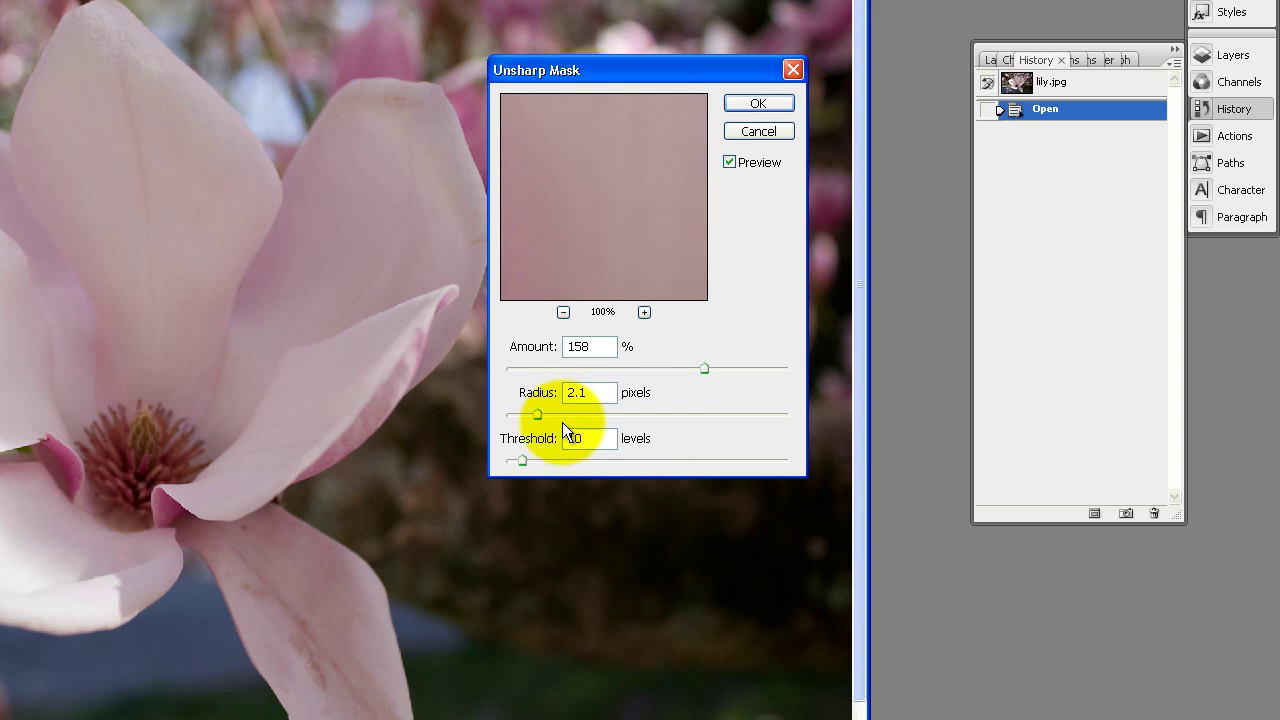
pyautogui.moveTo(531, 418); pyautogui.dragTo(565, 416)
pyautogui.moveTo(706, 370); pyautogui.dragTo(756, 366)
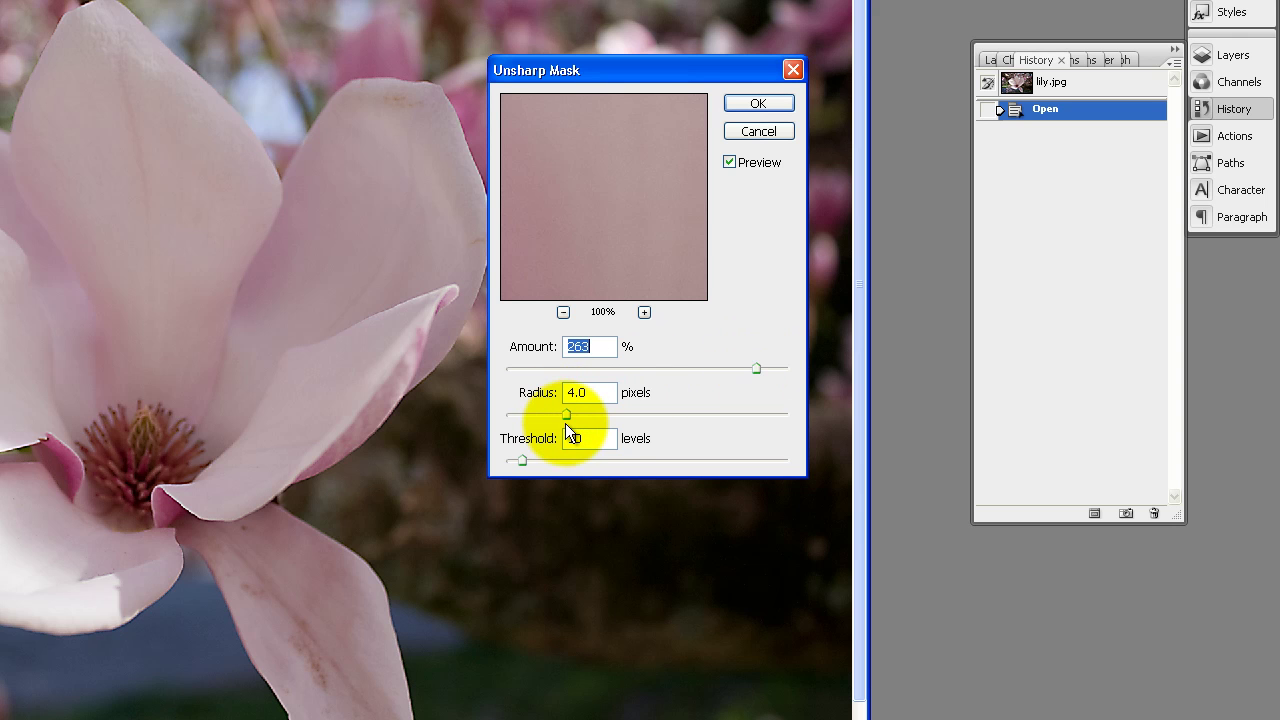
pyautogui.moveTo(566, 415); pyautogui.dragTo(586, 414)
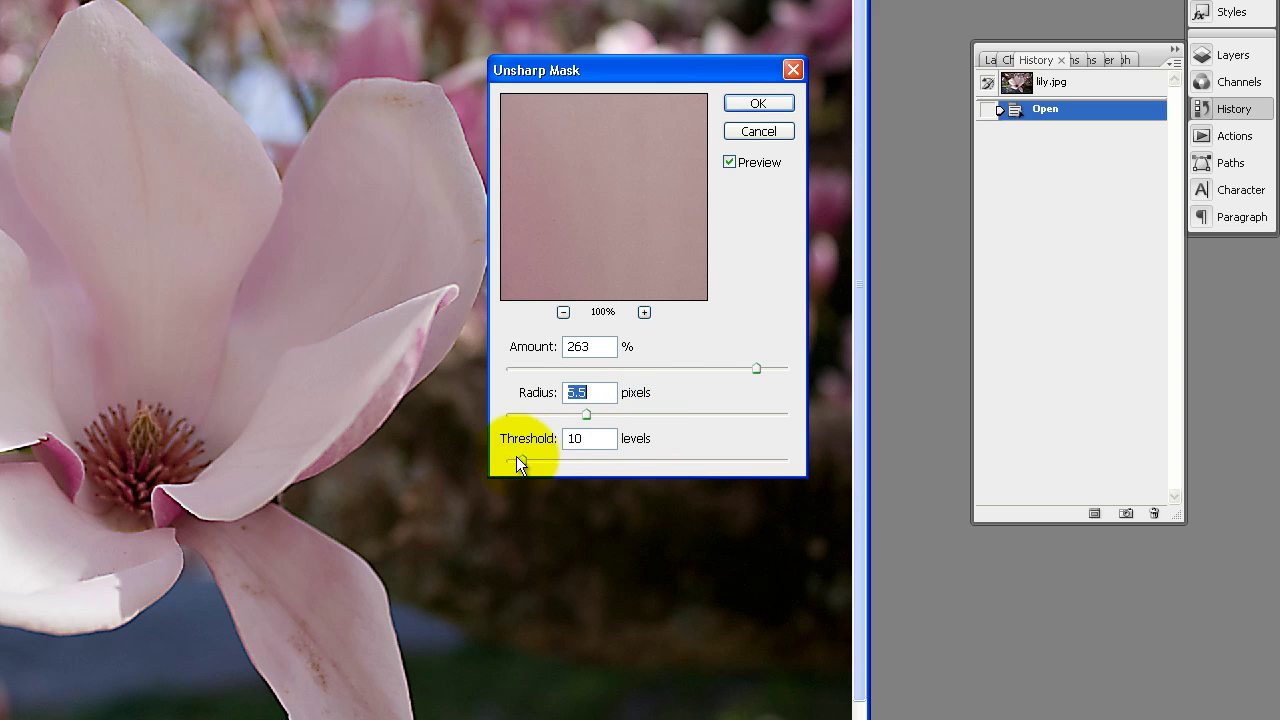
pyautogui.click(763, 104)
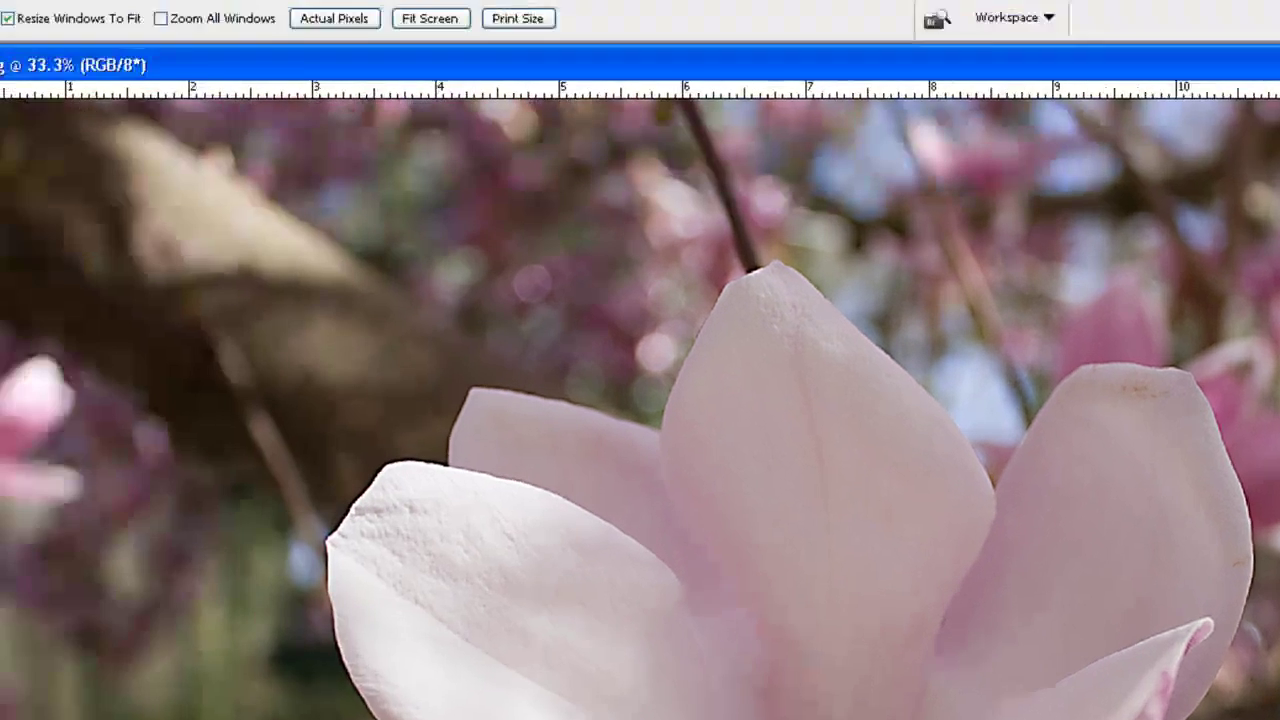
# Use Edit > Fade Unsharp Mask to bring the sharpening opacity down to 44%.
pyautogui.click(52, 46)
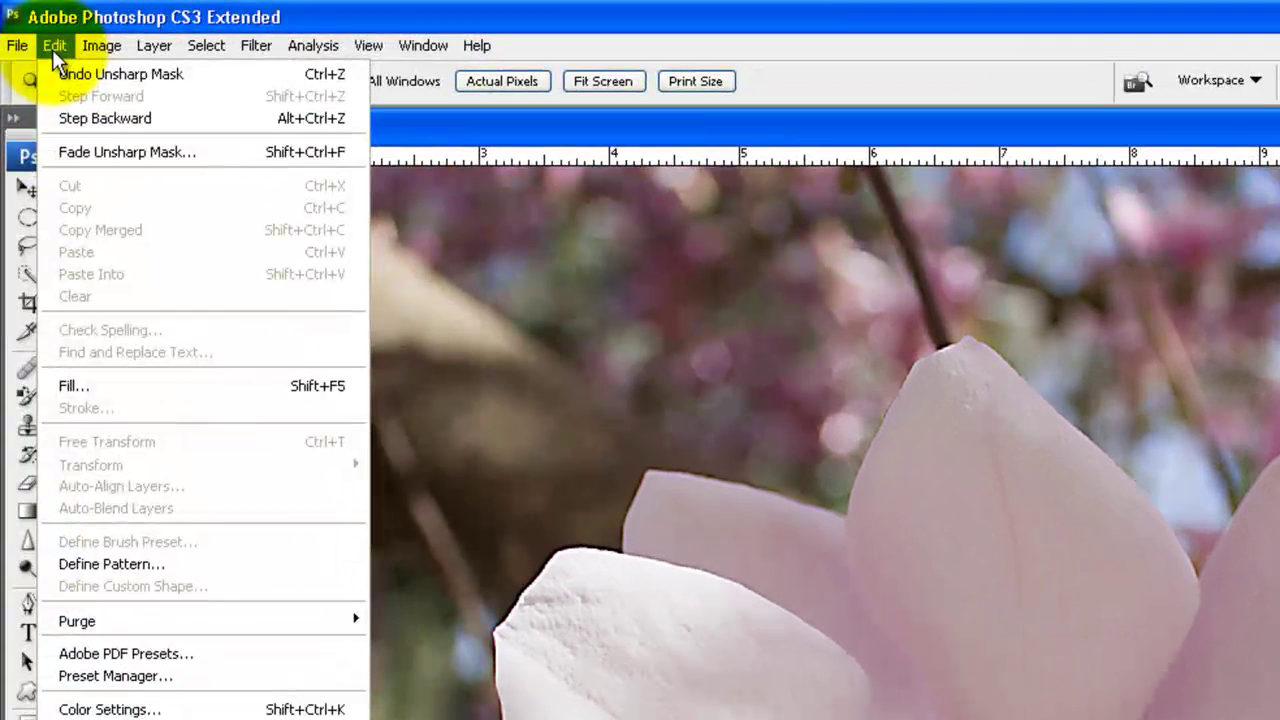
pyautogui.click(110, 155)
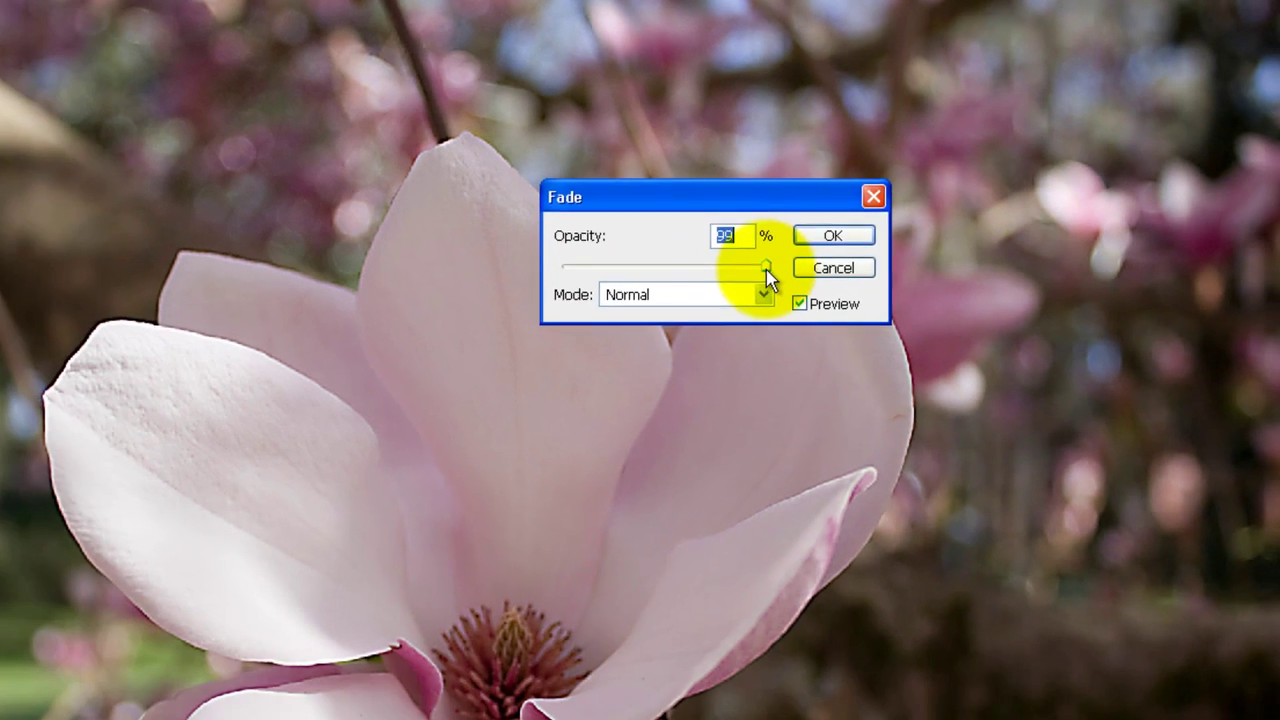
pyautogui.moveTo(704, 299); pyautogui.dragTo(526, 302)
pyautogui.moveTo(715, 226); pyautogui.dragTo(678, 224)
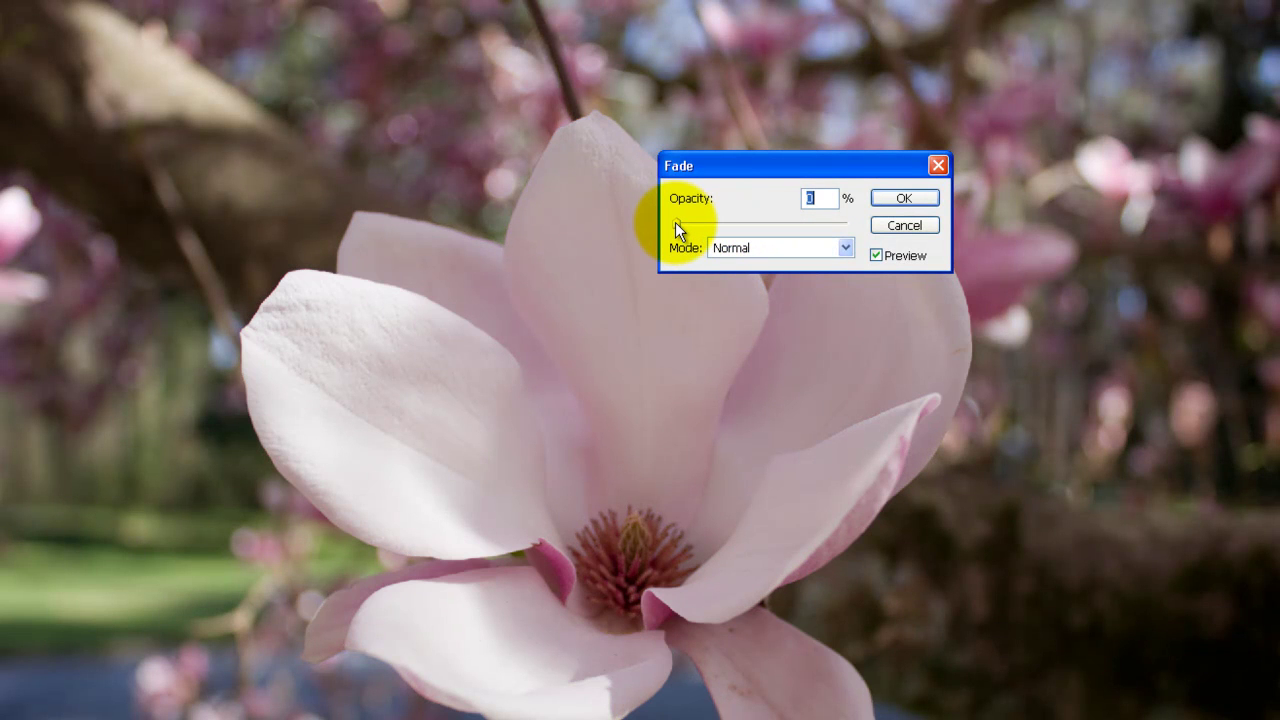
pyautogui.moveTo(675, 222); pyautogui.dragTo(752, 220)
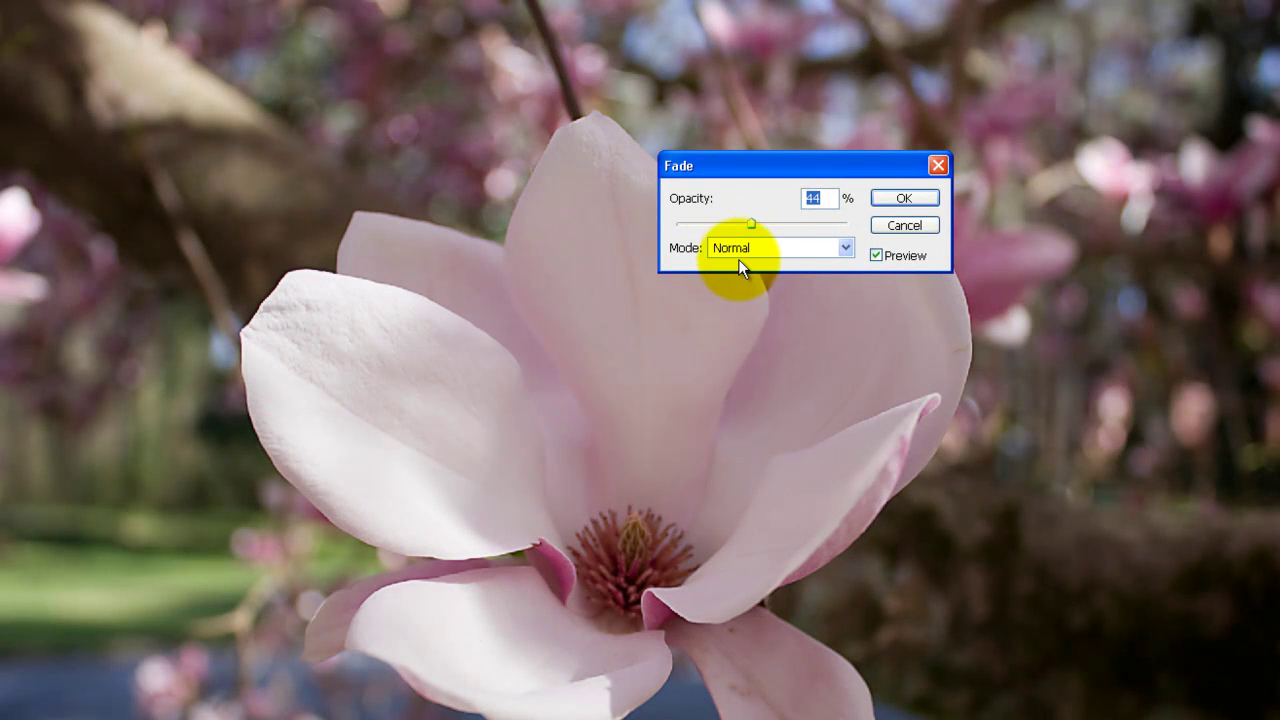
# Set the fade to Overlay mode at 33% opacity, toggling Preview to compare before and after.
pyautogui.click(846, 248)
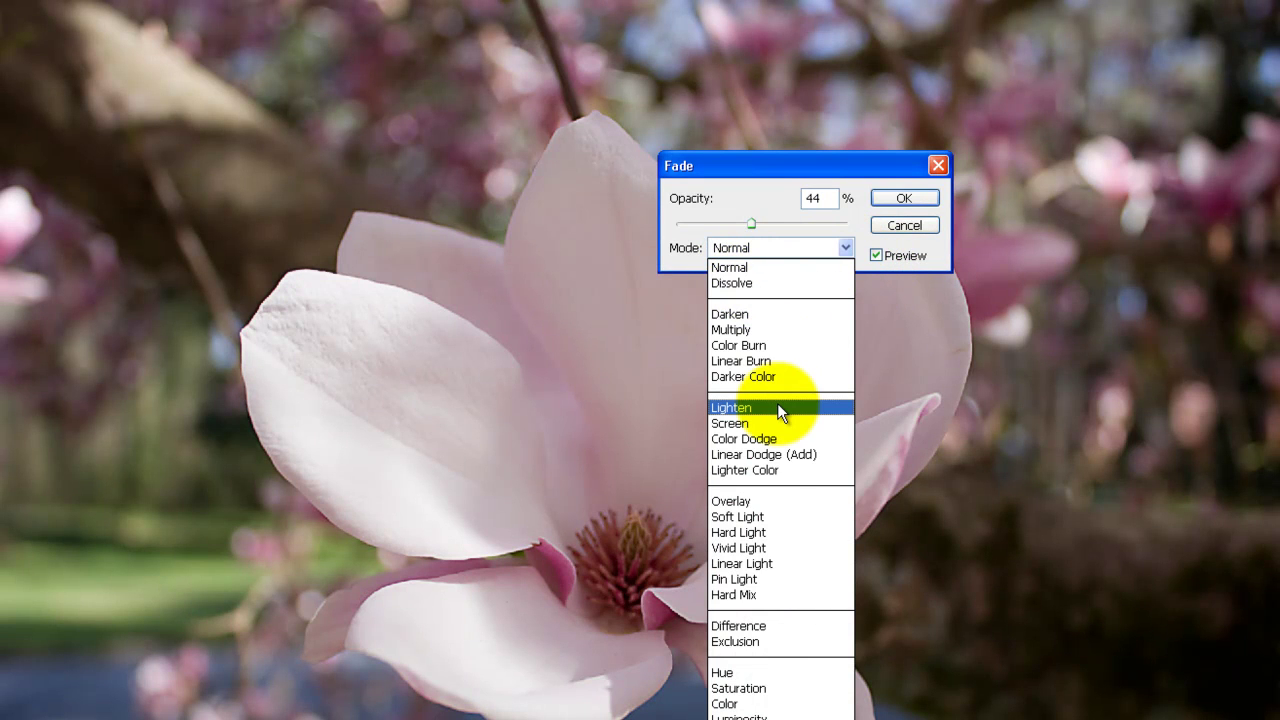
pyautogui.click(734, 502)
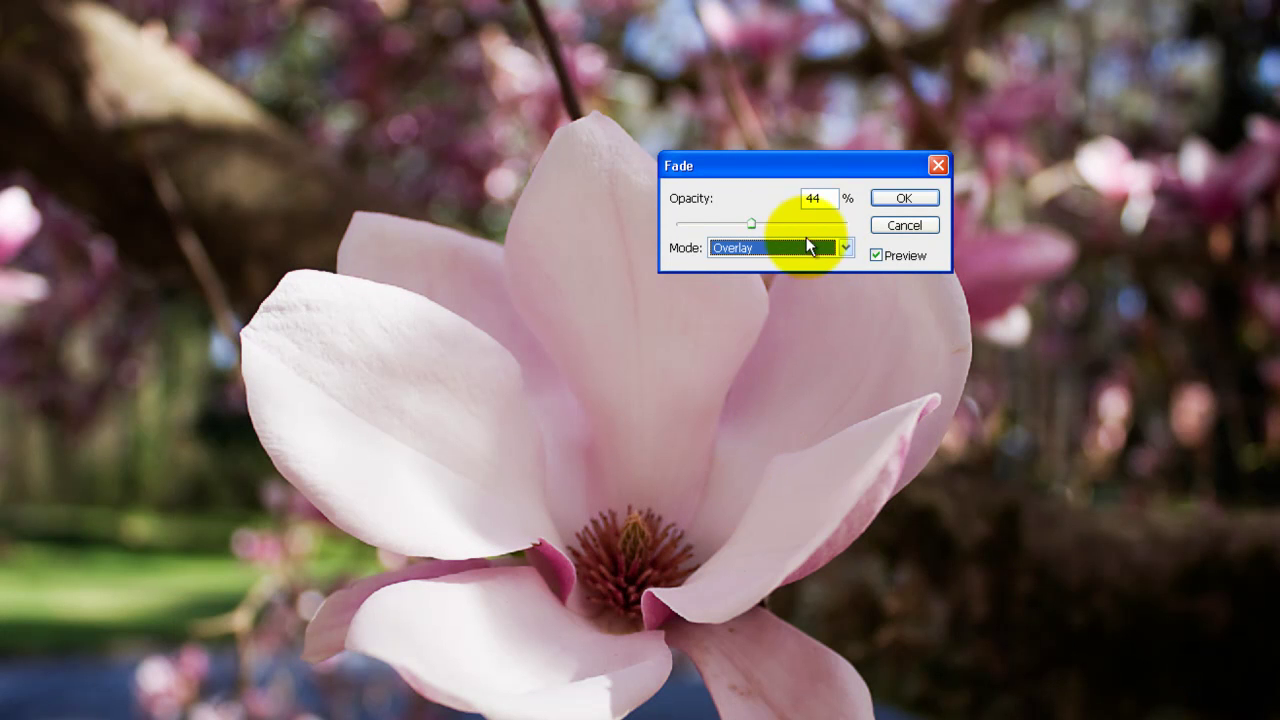
pyautogui.moveTo(754, 221)
pyautogui.mouseDown()
pyautogui.moveTo(676, 229)
pyautogui.moveTo(734, 224)
pyautogui.mouseUp()
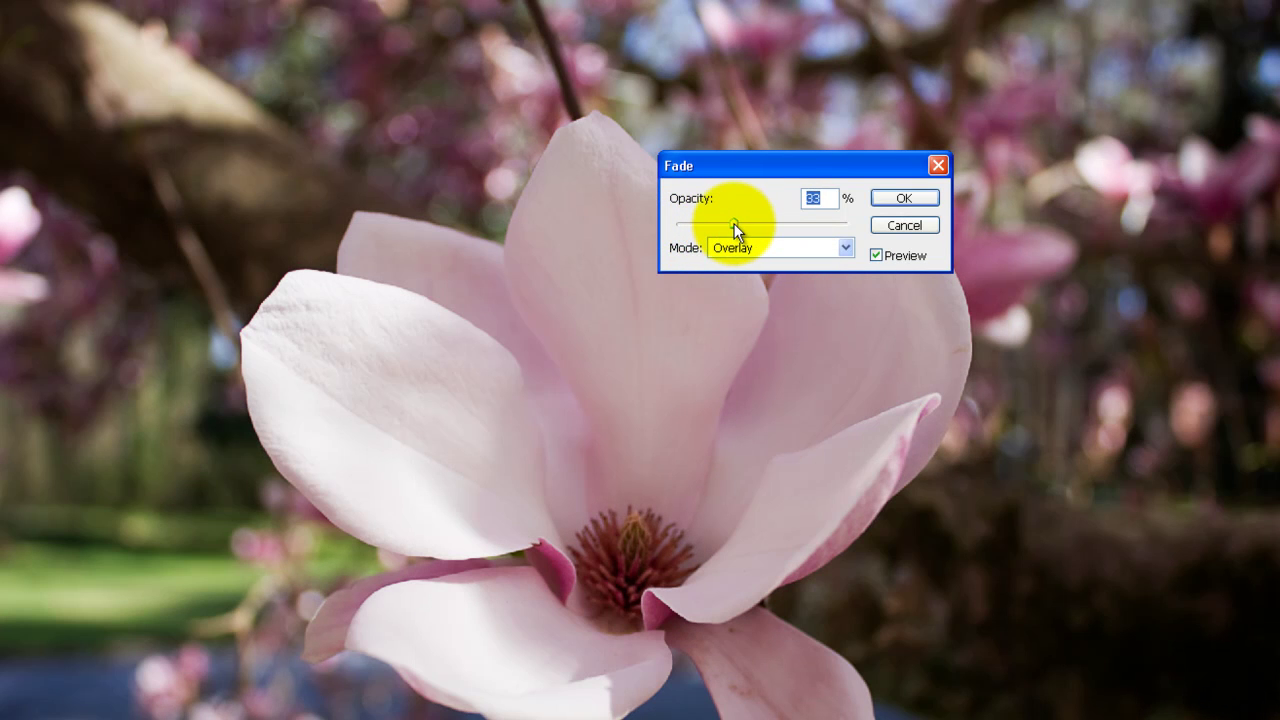
pyautogui.click(876, 255)
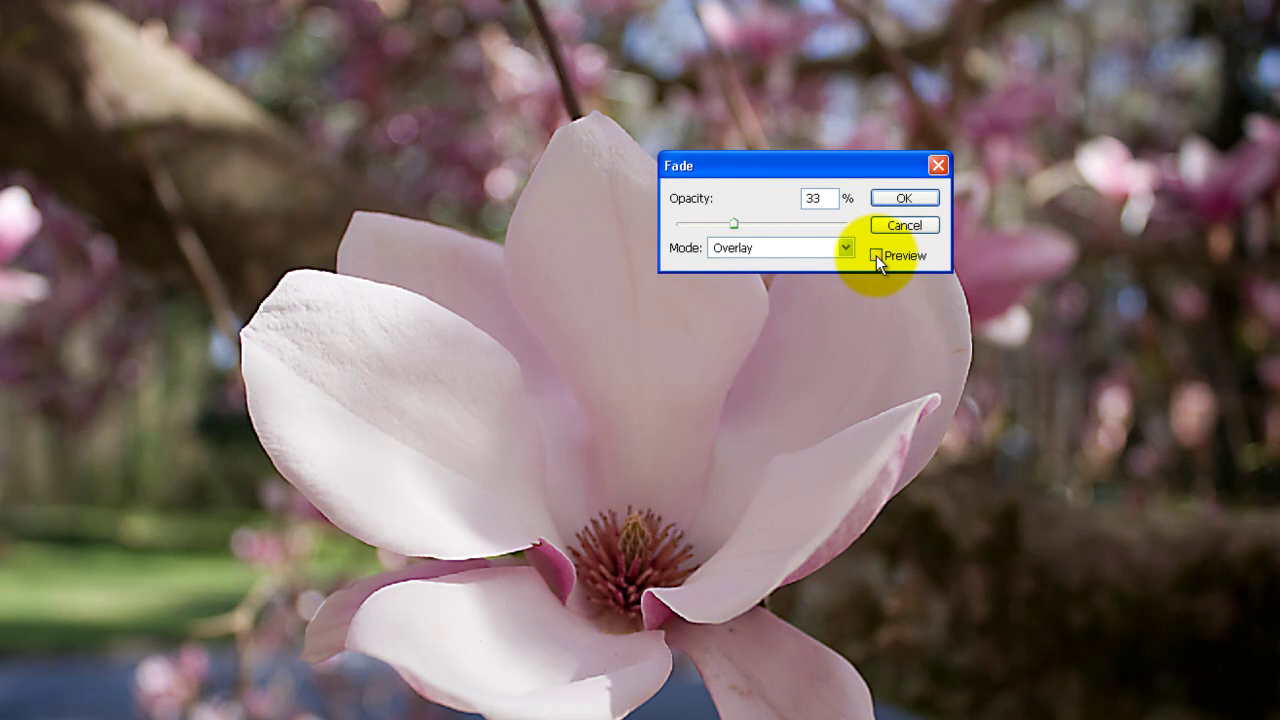
pyautogui.click(875, 255)
pyautogui.click(875, 255)
pyautogui.click(875, 255)
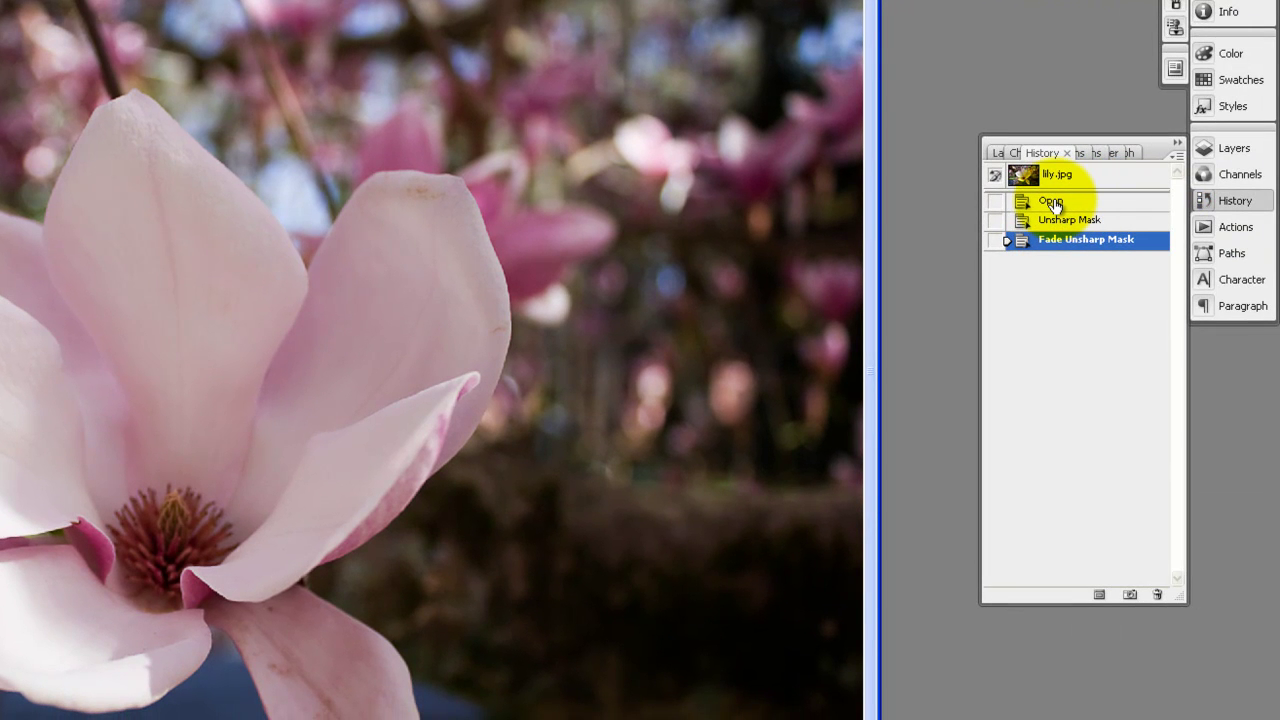
# Step through the Open, Unsharp Mask and Fade Unsharp Mask history states, ending on the faded one.
pyautogui.click(1060, 202)
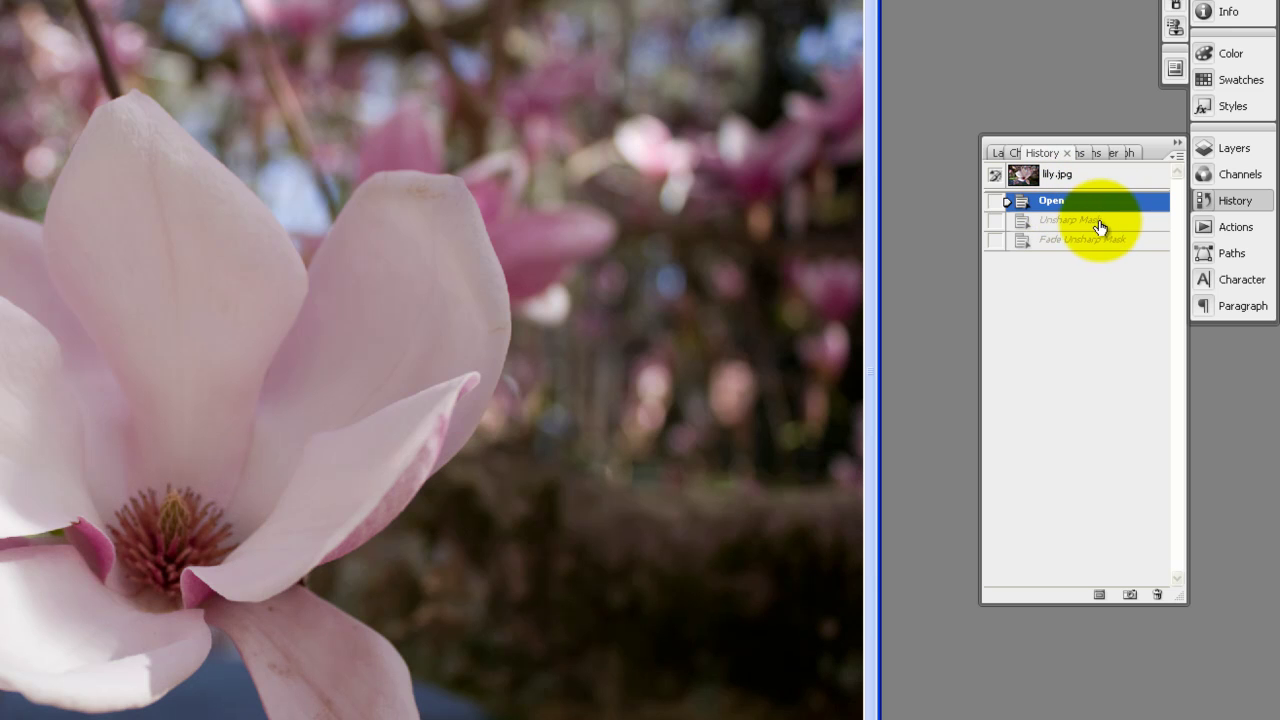
pyautogui.click(1088, 224)
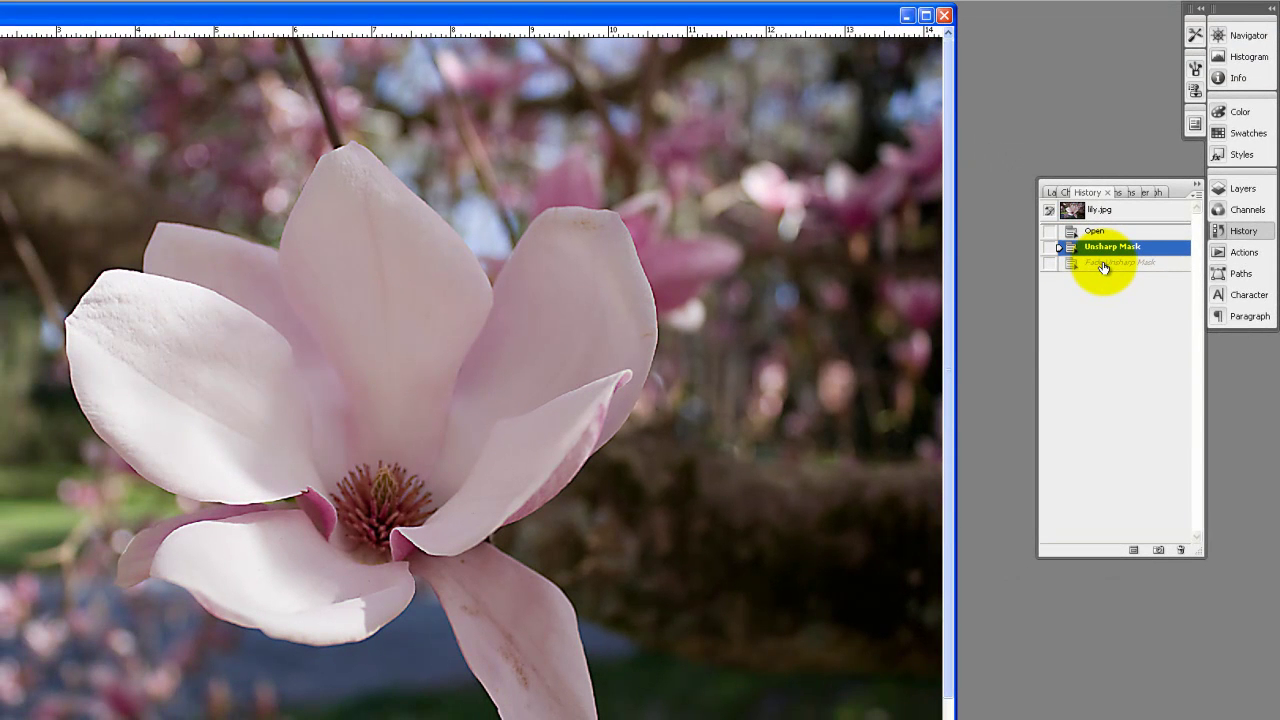
pyautogui.click(1102, 264)
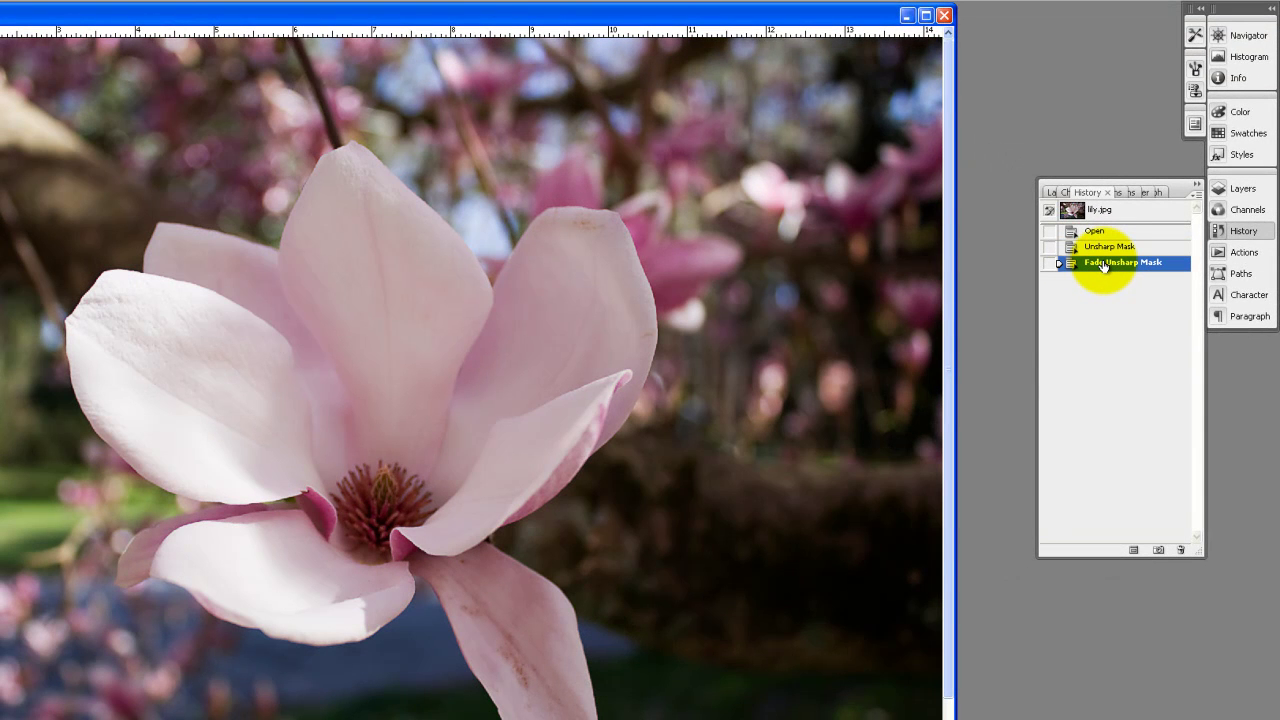